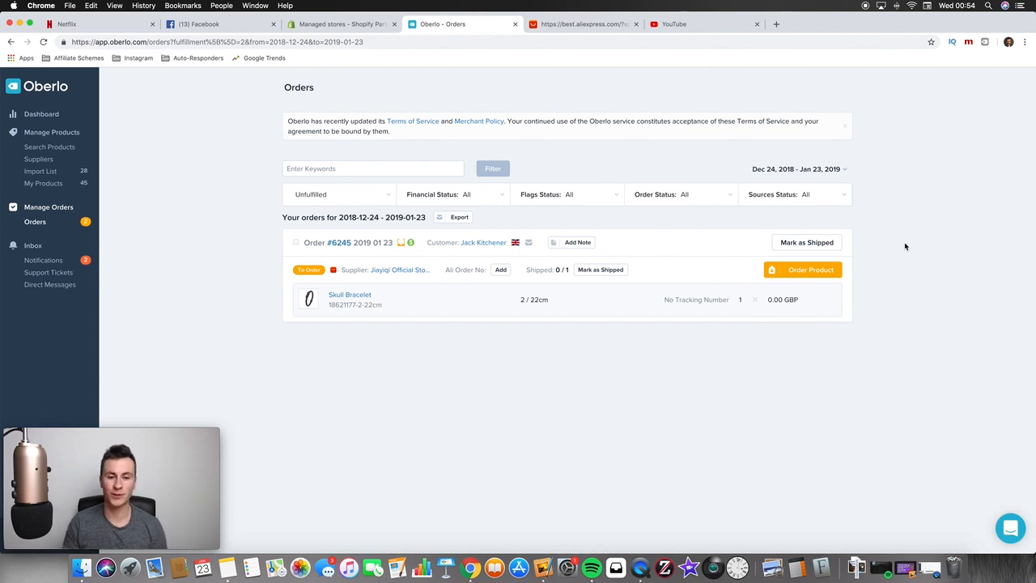
click(495, 244)
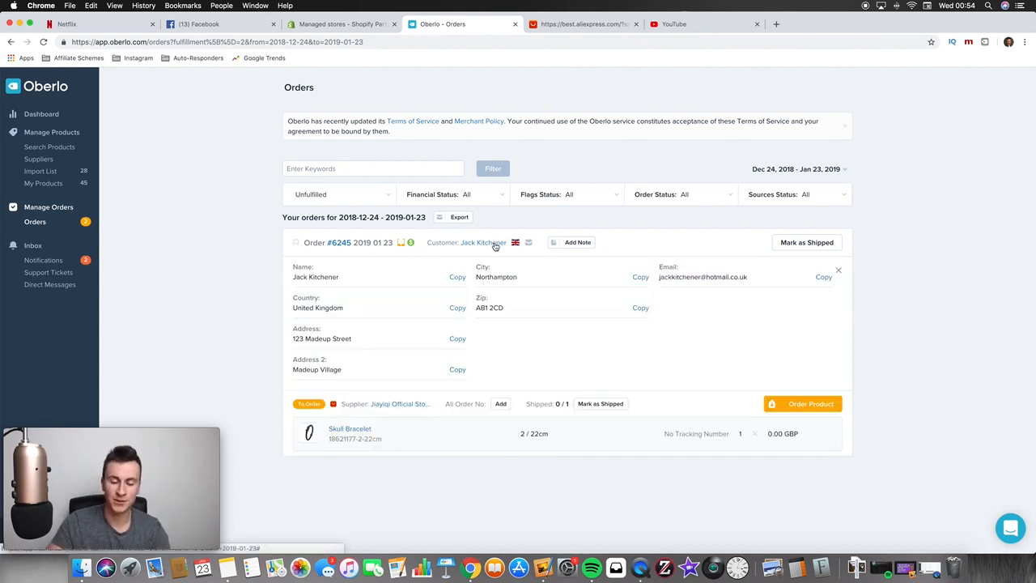
click(495, 244)
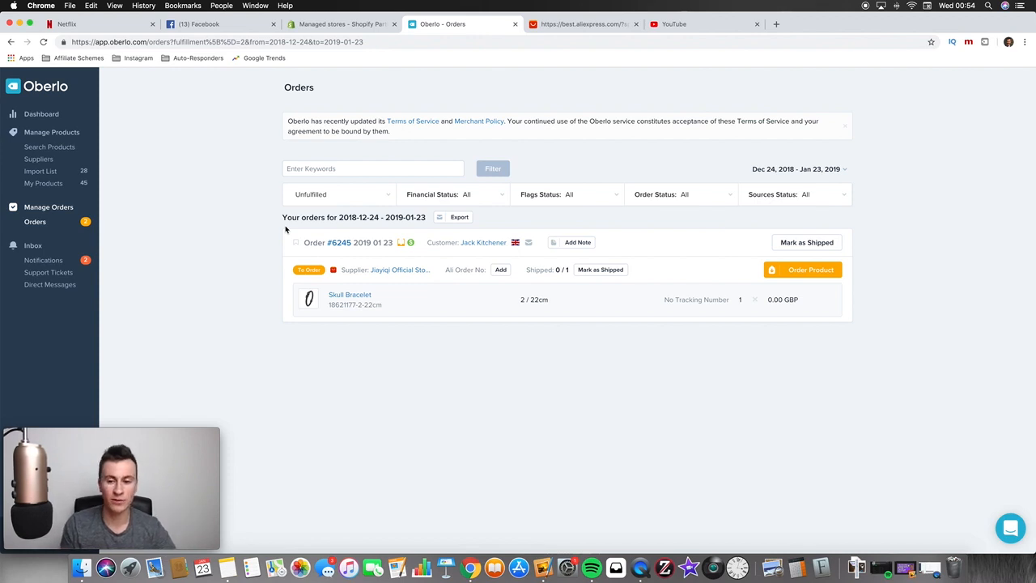
click(495, 244)
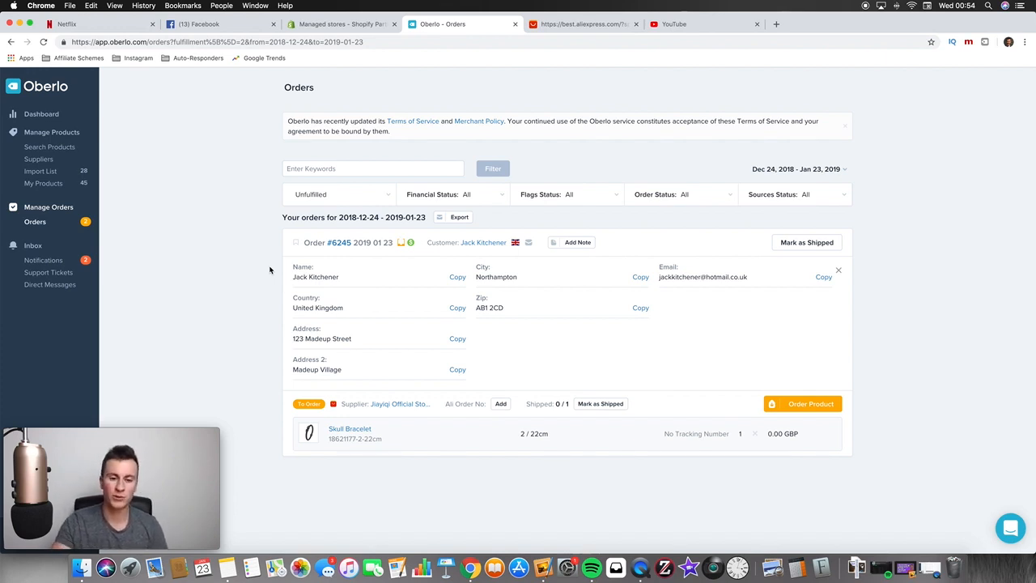
click(479, 245)
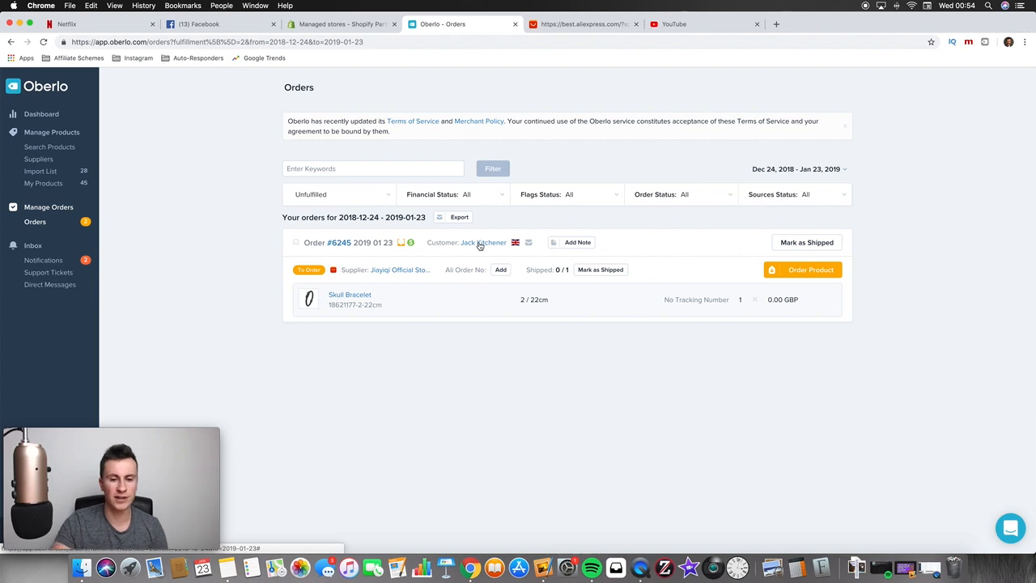
click(479, 245)
click(479, 244)
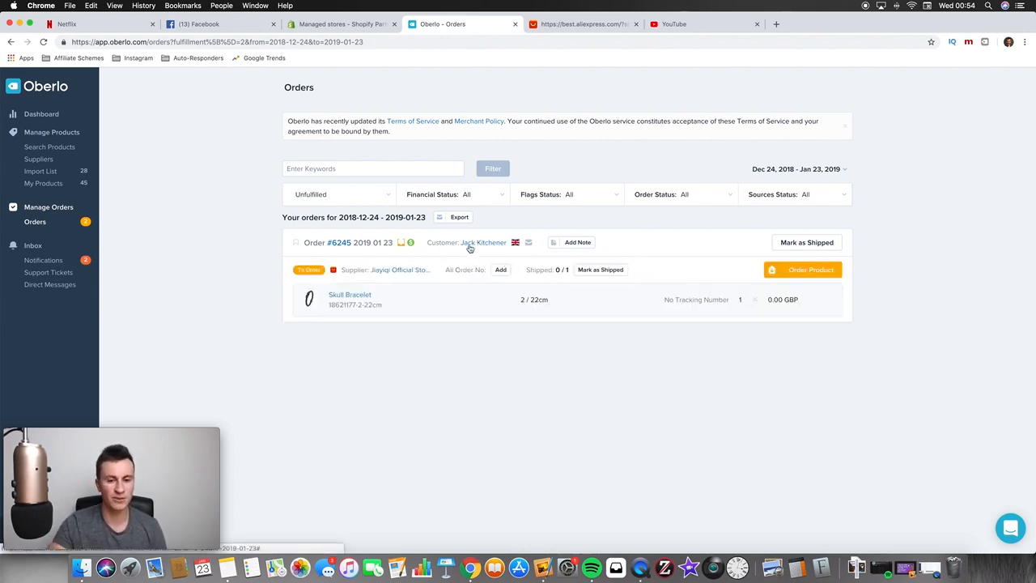
click(469, 248)
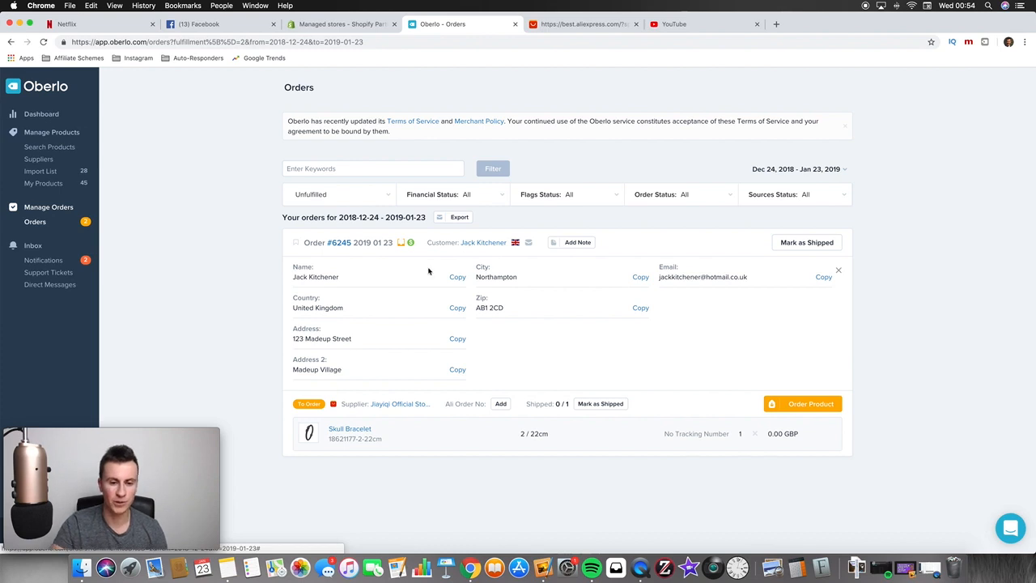
click(483, 245)
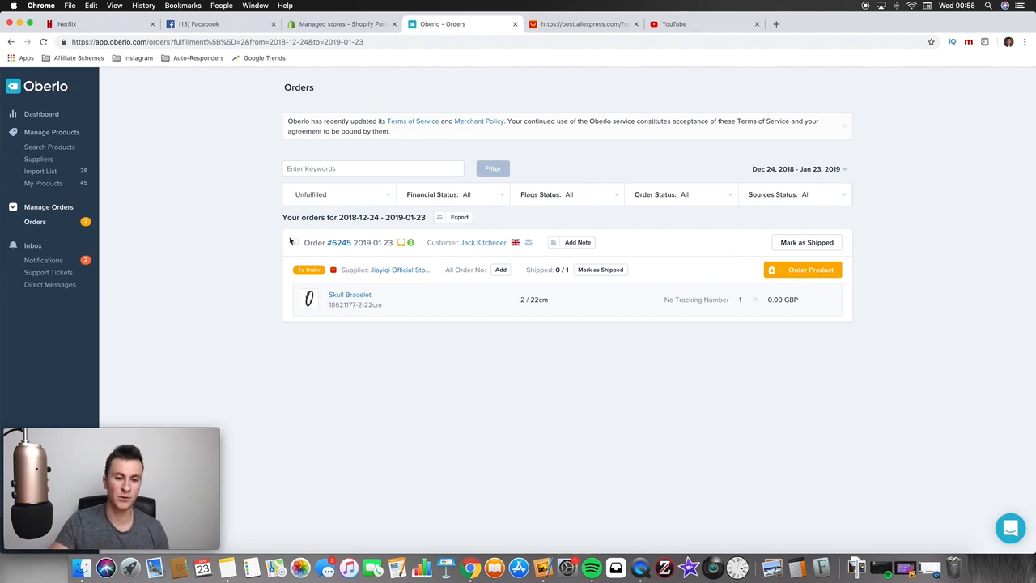
click(365, 194)
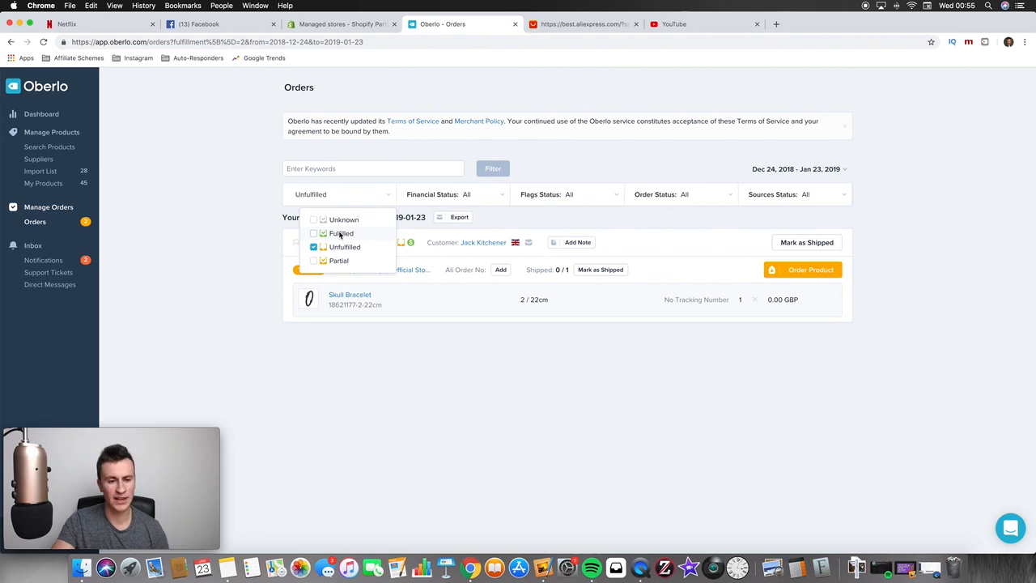
Close the fulfillment status filter and order the Skull Bracelet from its AliExpress supplier
click(250, 238)
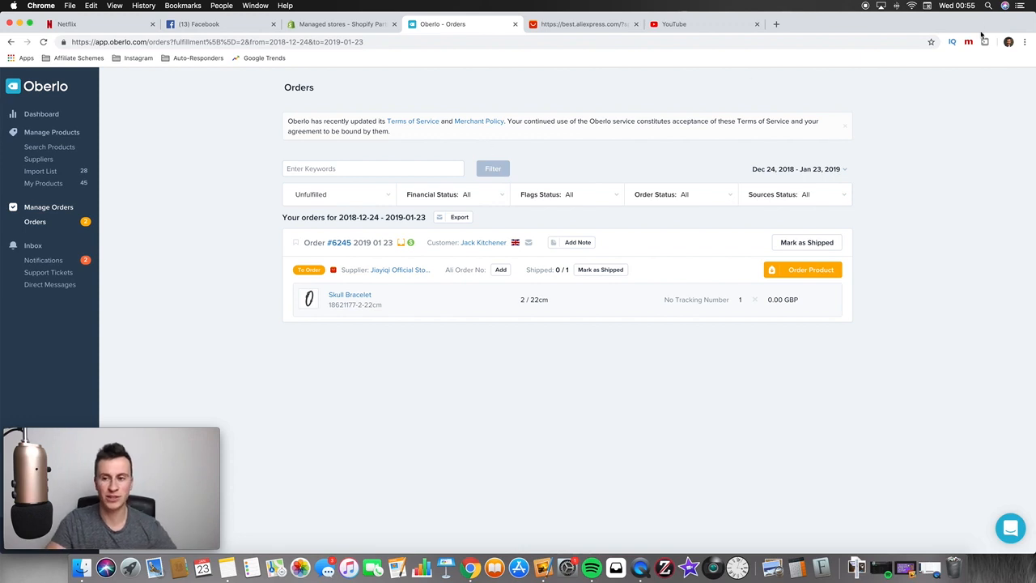
click(589, 24)
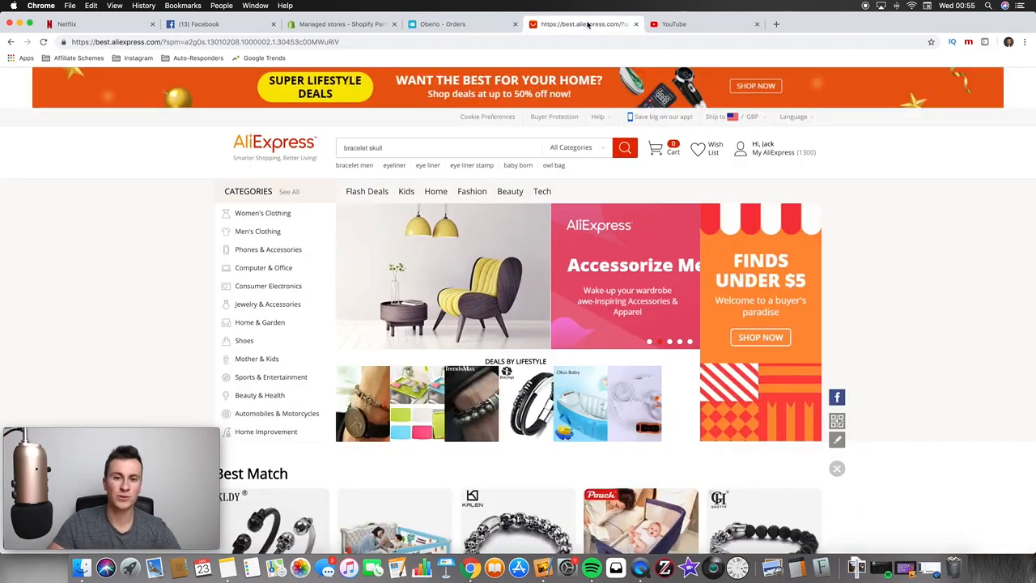
mouse_move(733, 165)
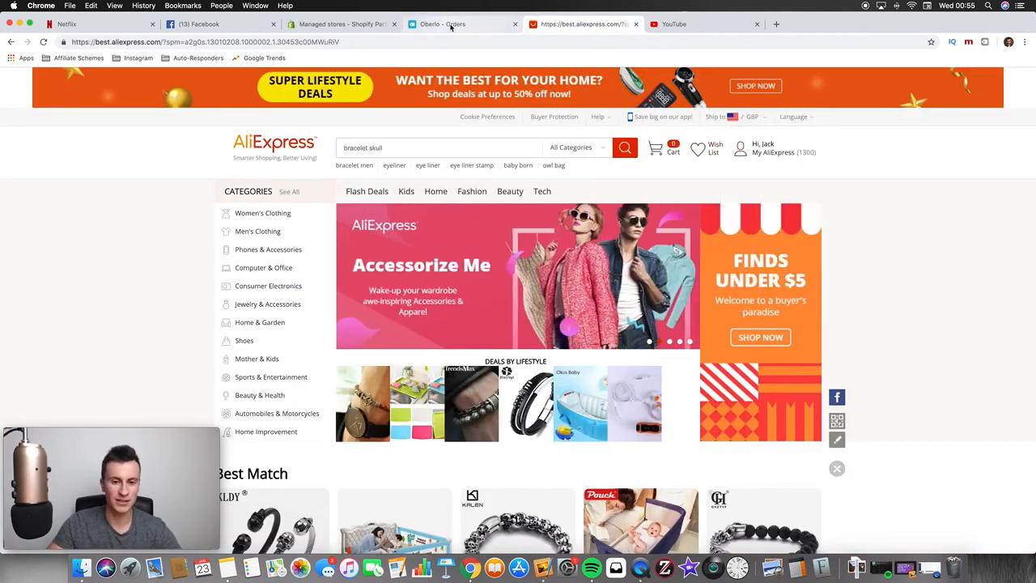
click(451, 24)
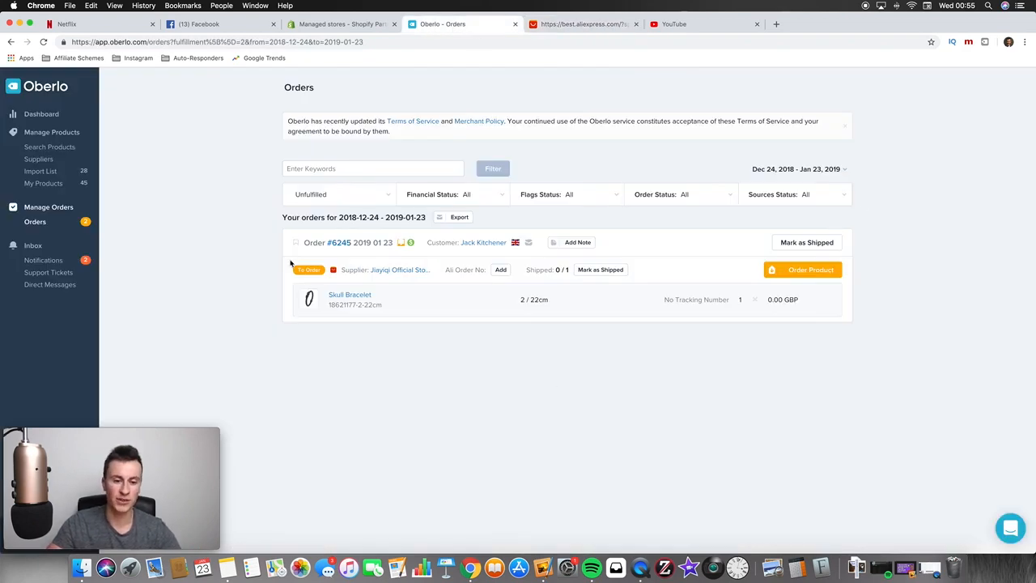
click(801, 270)
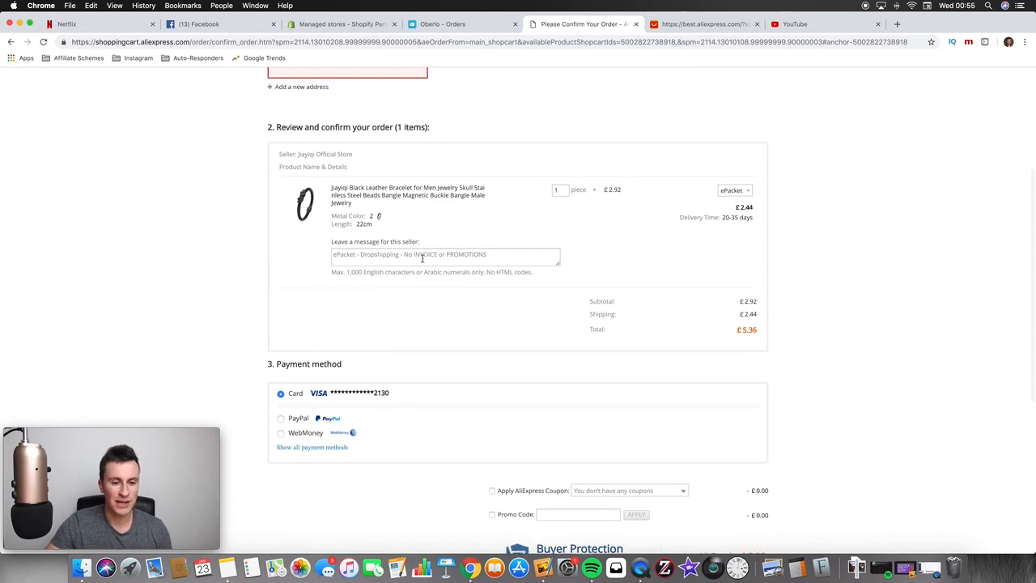
Check the prefilled 'No INVOICE or PROMOTIONS' dropshipping note to the seller on the ePacket checkout
click(422, 258)
click(425, 305)
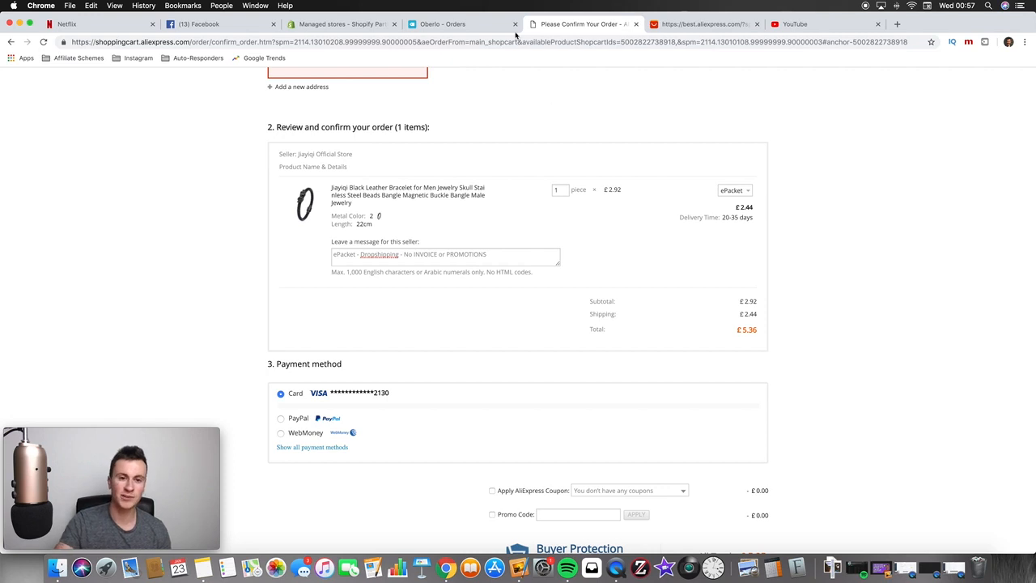
click(477, 24)
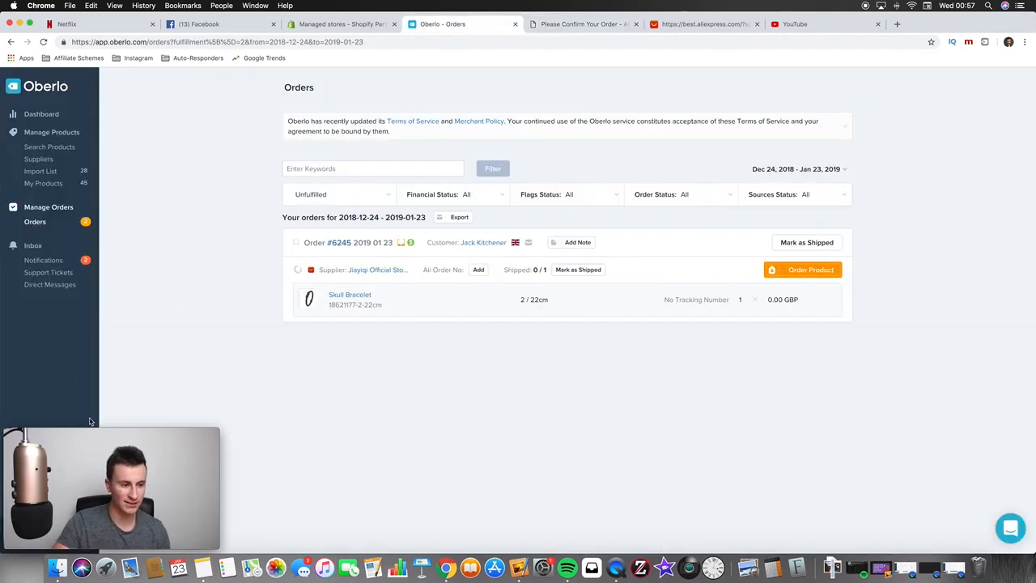
drag(76, 433, 89, 316)
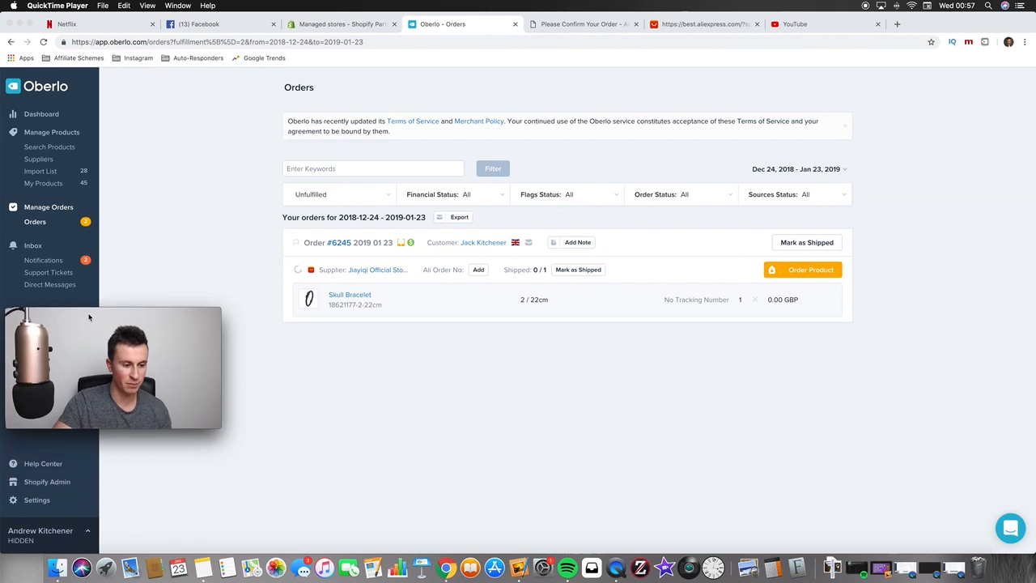
click(37, 501)
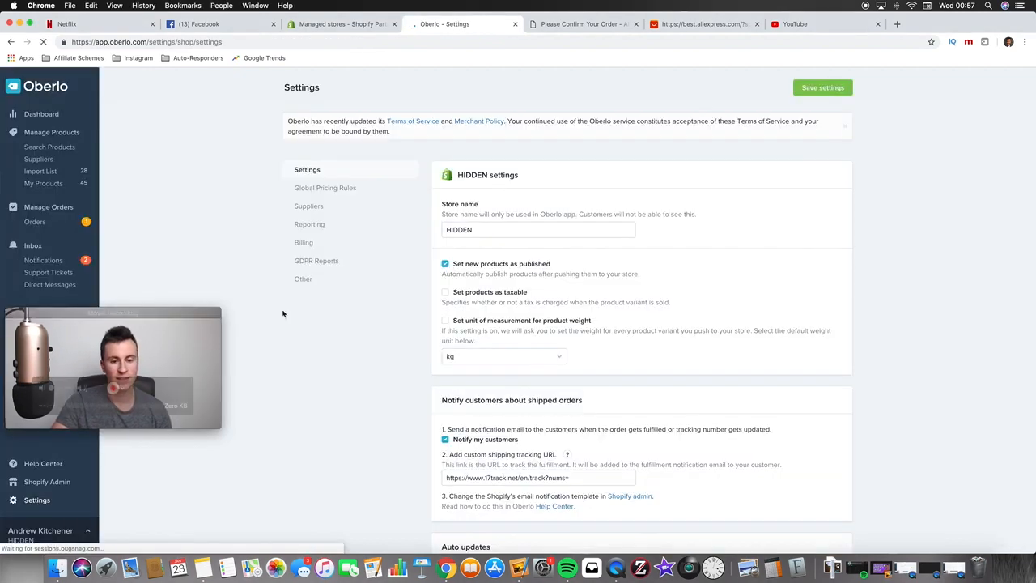
drag(87, 313, 88, 435)
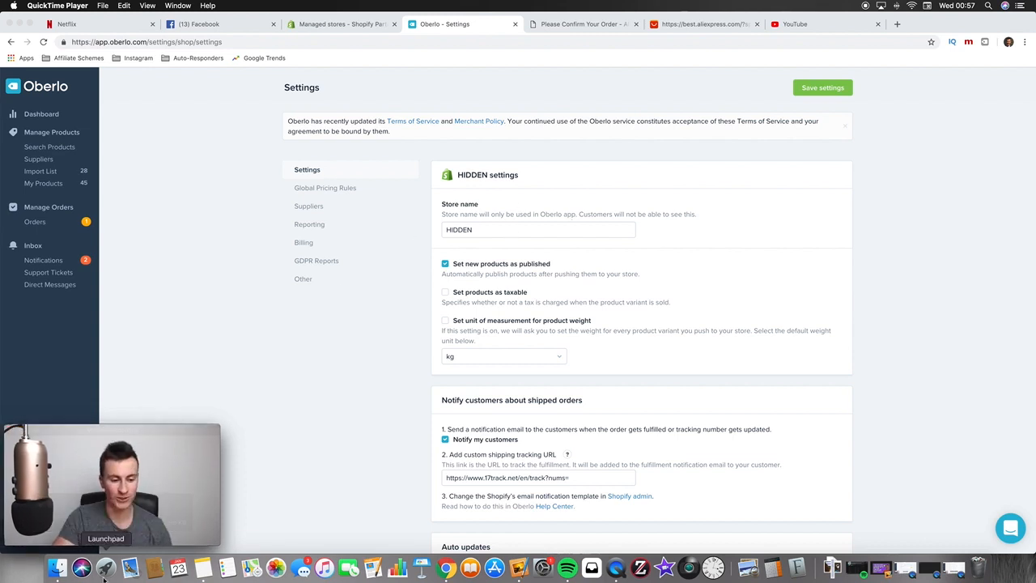
scroll(812, 301, down, 3)
scroll(813, 304, down, 1)
scroll(812, 304, down, 1)
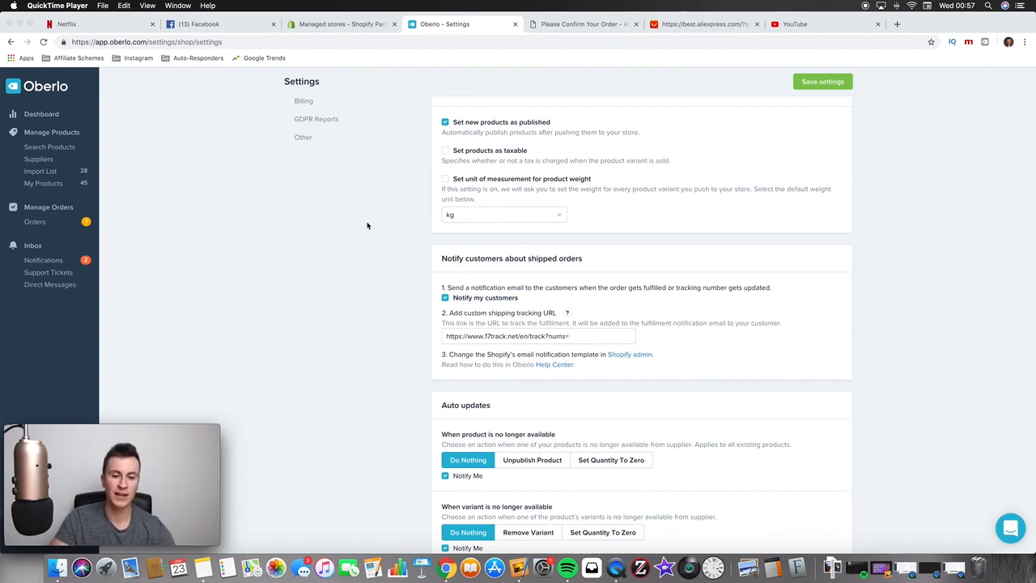
click(578, 342)
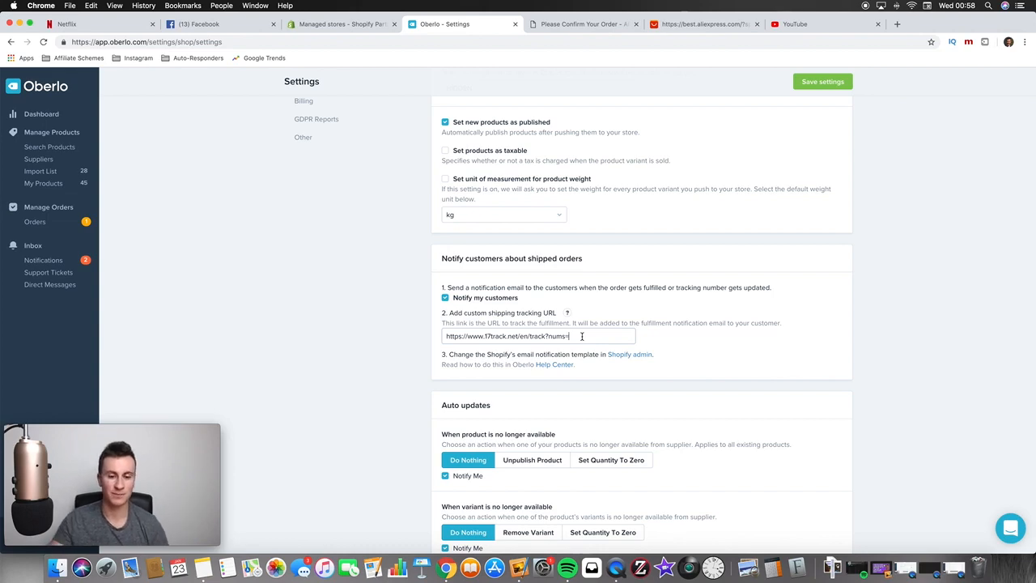
scroll(396, 324, down, 3)
scroll(395, 345, up, 5)
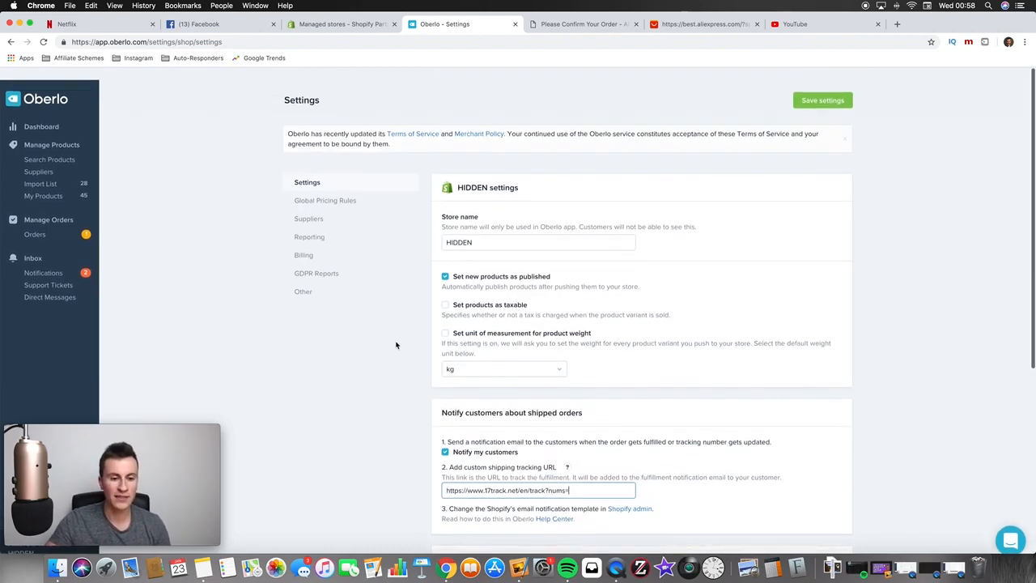
scroll(250, 238, down, 1)
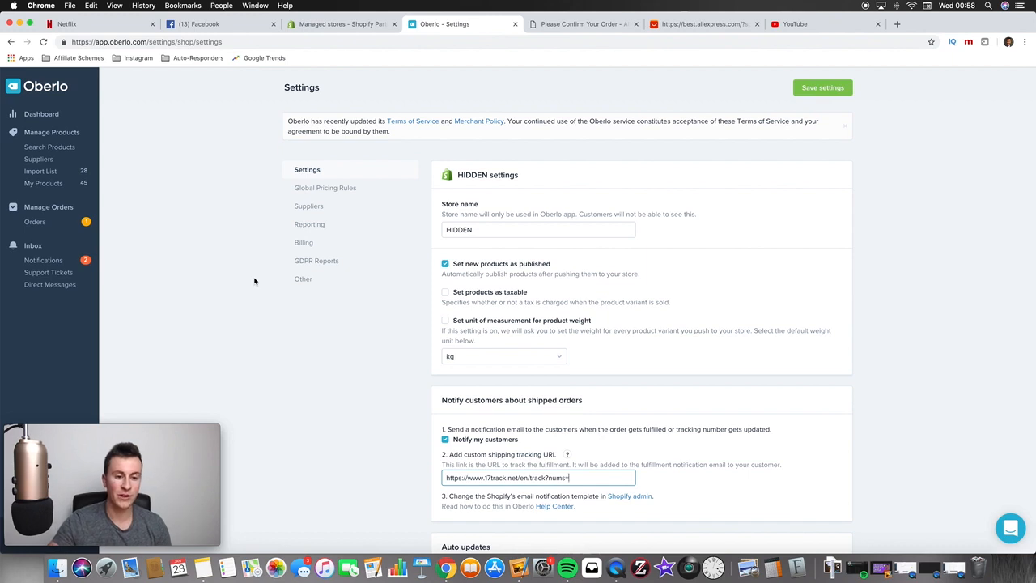
Open Oberlo's Suppliers settings, showing ePacket default shipping and the custom supplier note
click(317, 212)
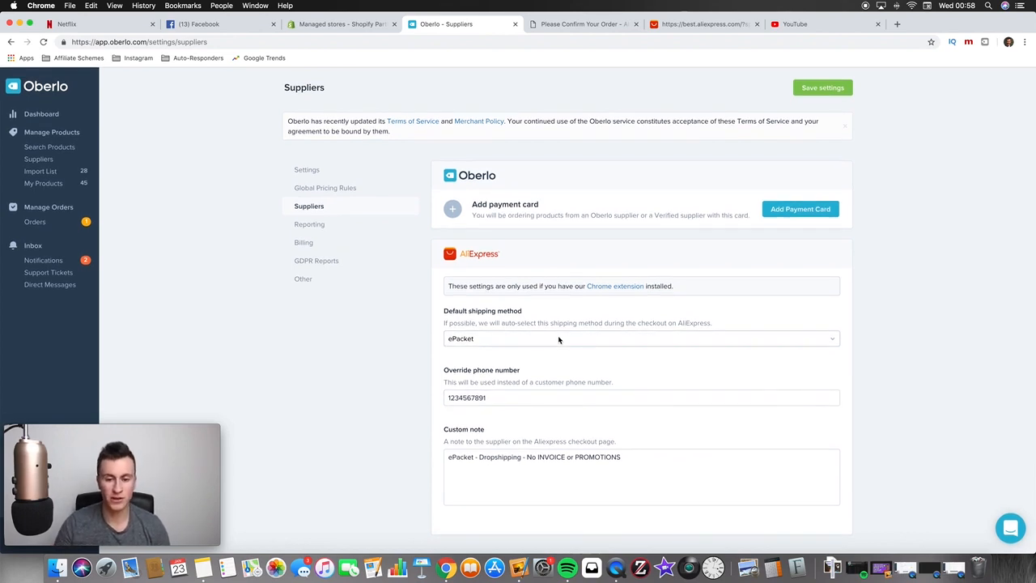
click(704, 23)
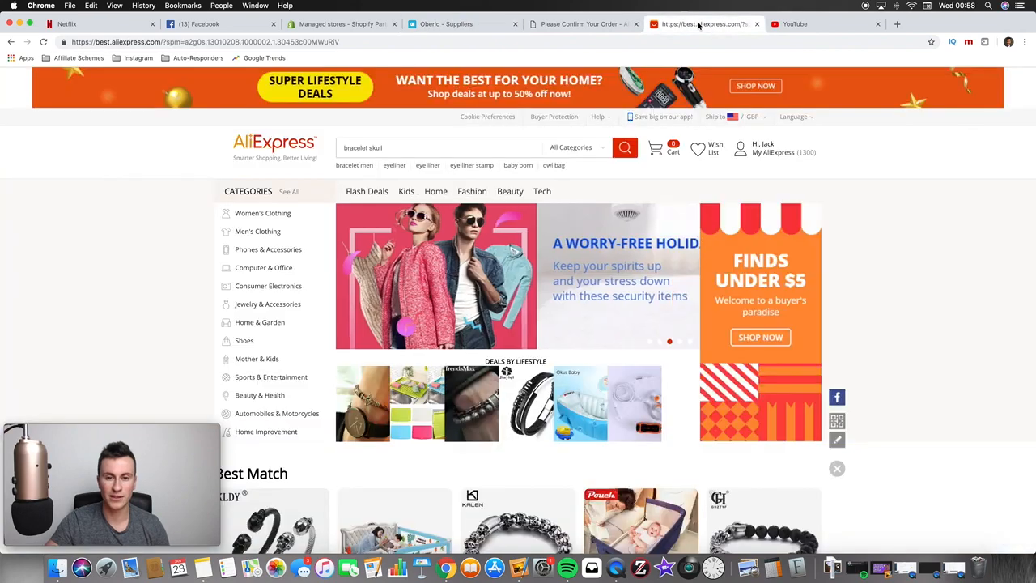
Compare the AliExpress confirmation page's ePacket seller note with Oberlo's Suppliers settings
click(595, 27)
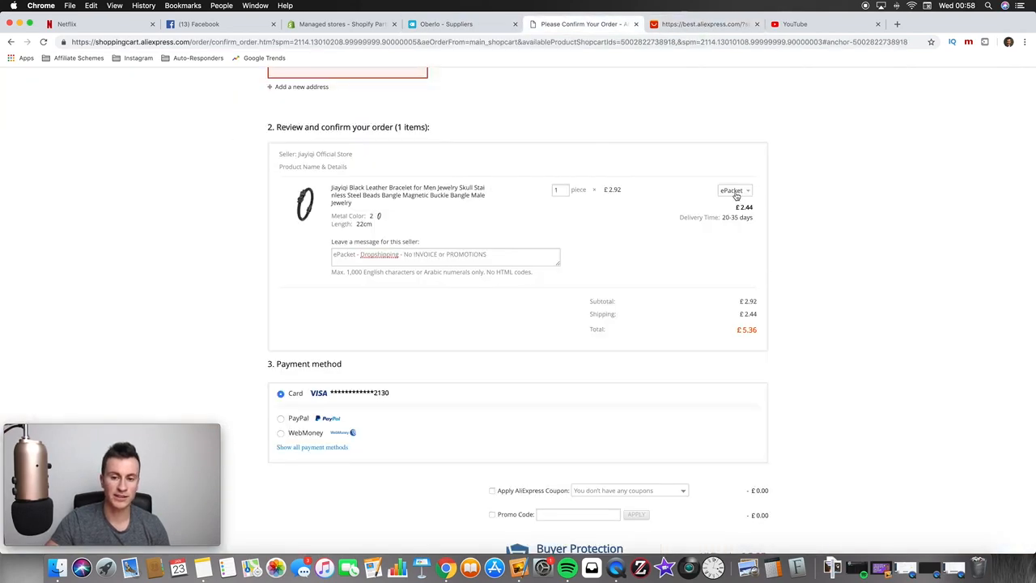
click(446, 23)
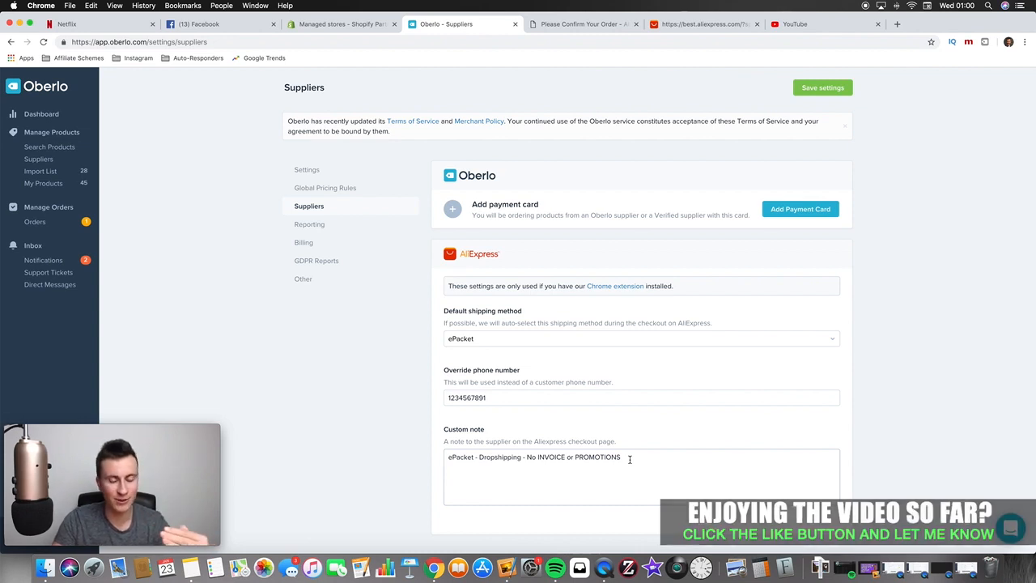
Click into the Custom note box to review the 'No INVOICE or PROMOTIONS' supplier note
click(467, 458)
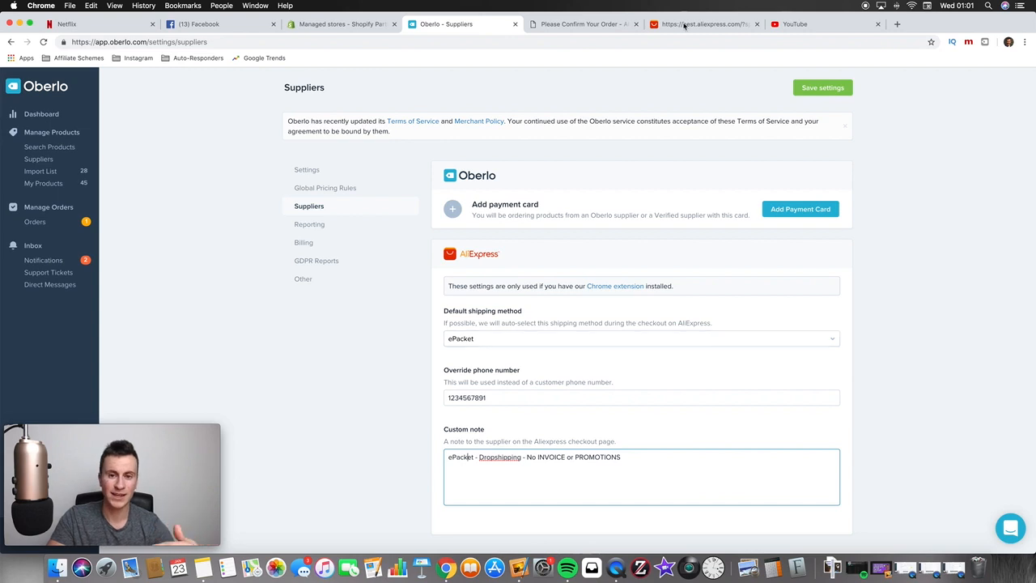
Scroll the AliExpress order confirmation to Confirm & Pay (£5.35, ePacket), then return to Oberlo Suppliers
click(577, 25)
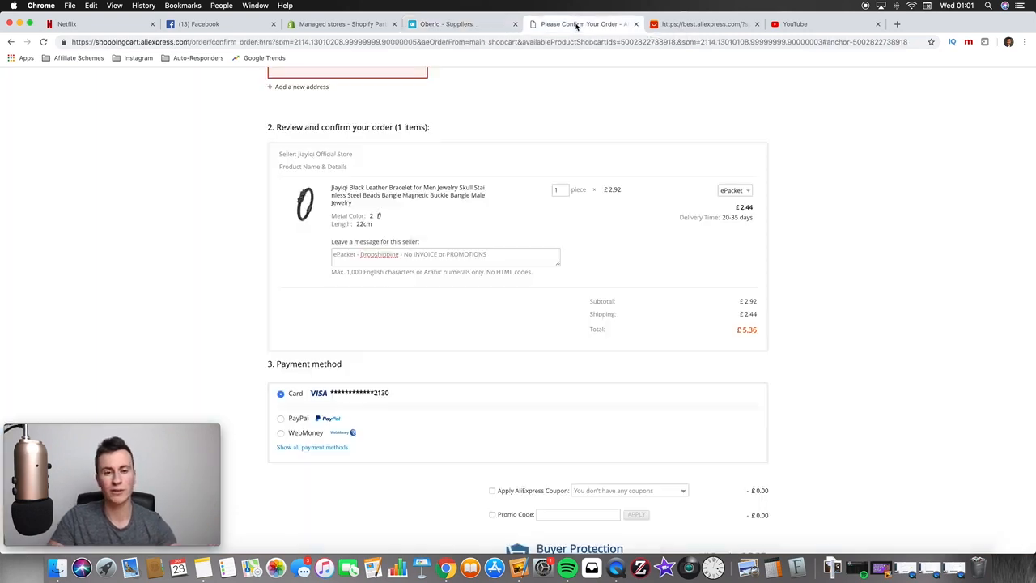
scroll(609, 270, down, 2)
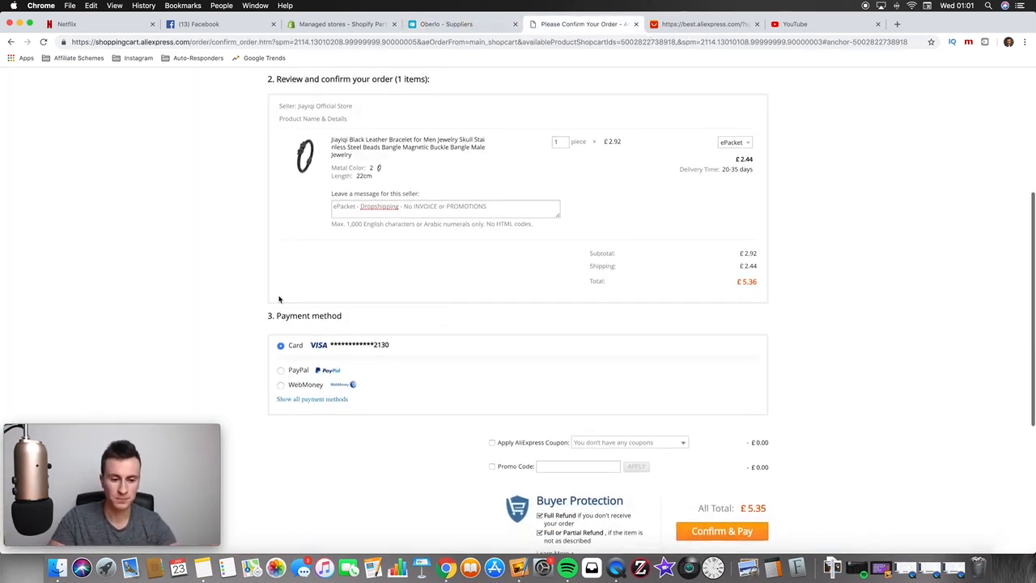
scroll(250, 275, up, 5)
scroll(250, 278, down, 5)
scroll(250, 276, up, 1)
scroll(779, 217, down, 1)
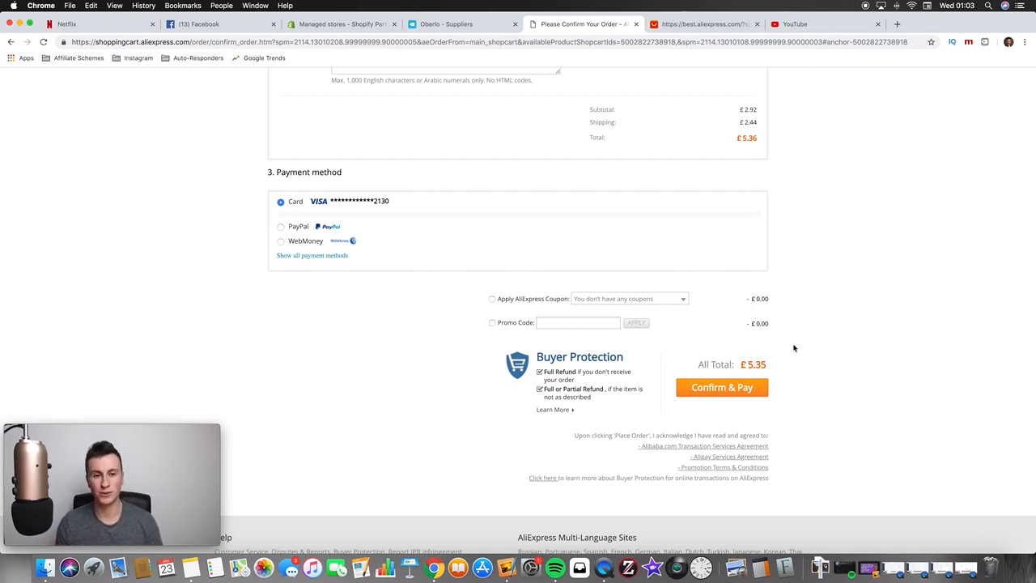
scroll(797, 290, up, 6)
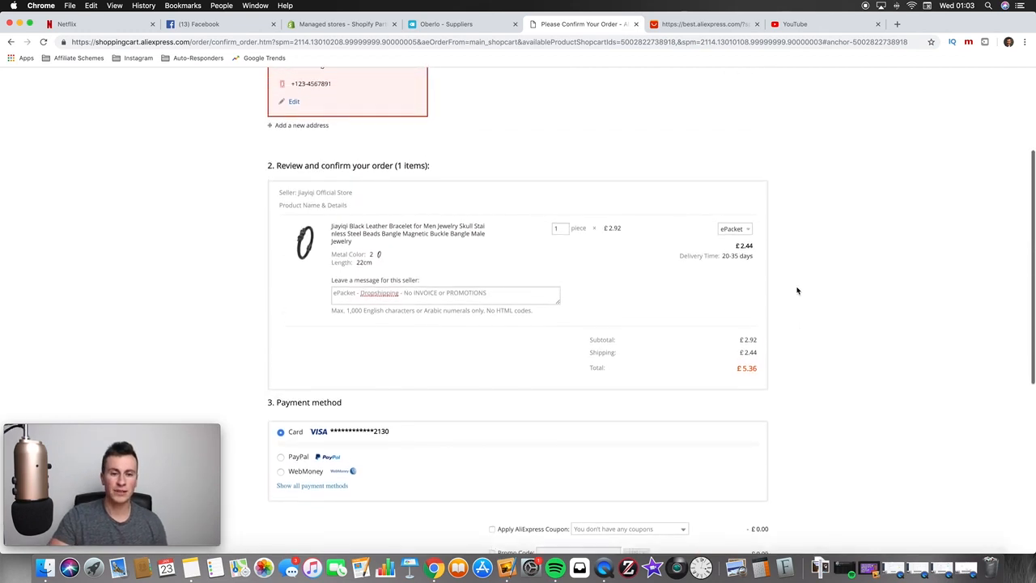
click(446, 23)
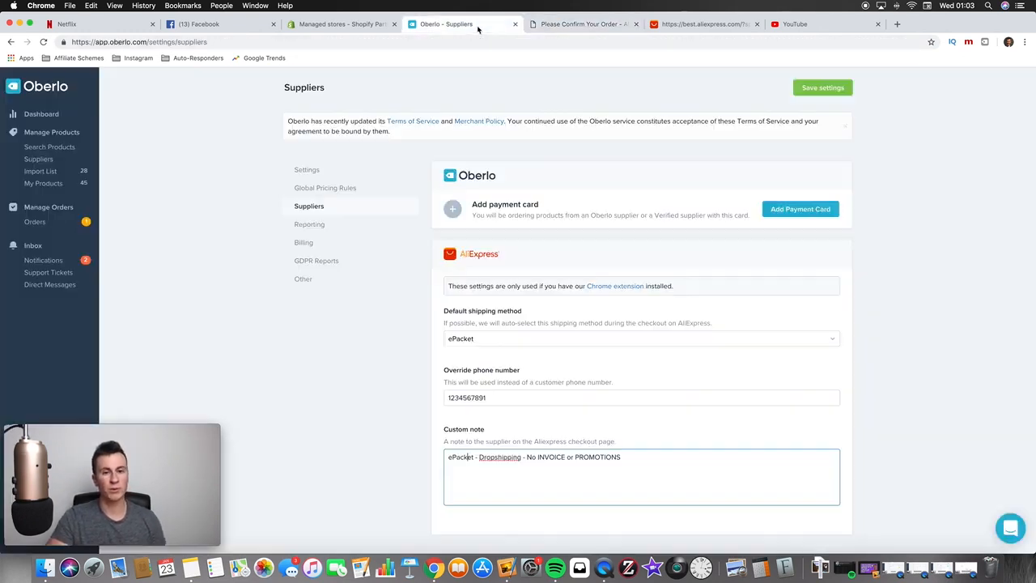